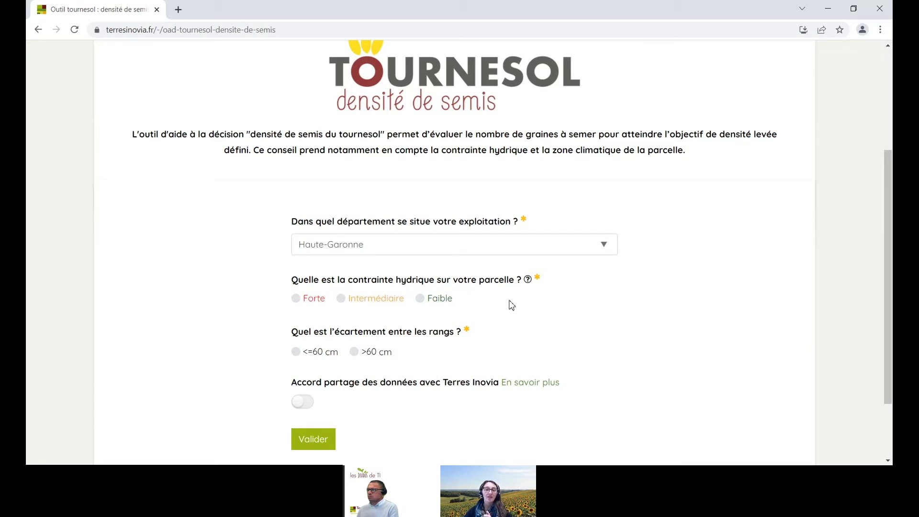
# Calculate the Haute-Garonne sowing density for a Forte water constraint and row spacing of <=60 cm, and read through the recommendation
pyautogui.click(314, 304)
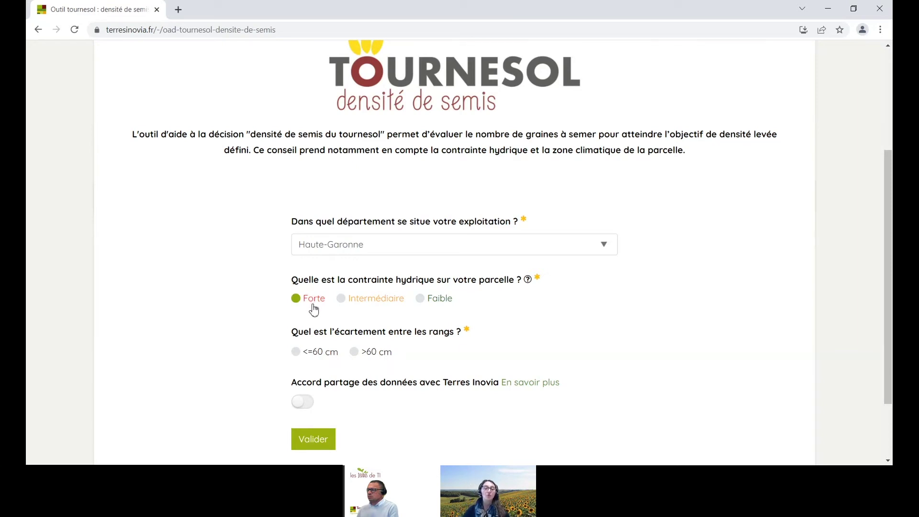
pyautogui.click(313, 357)
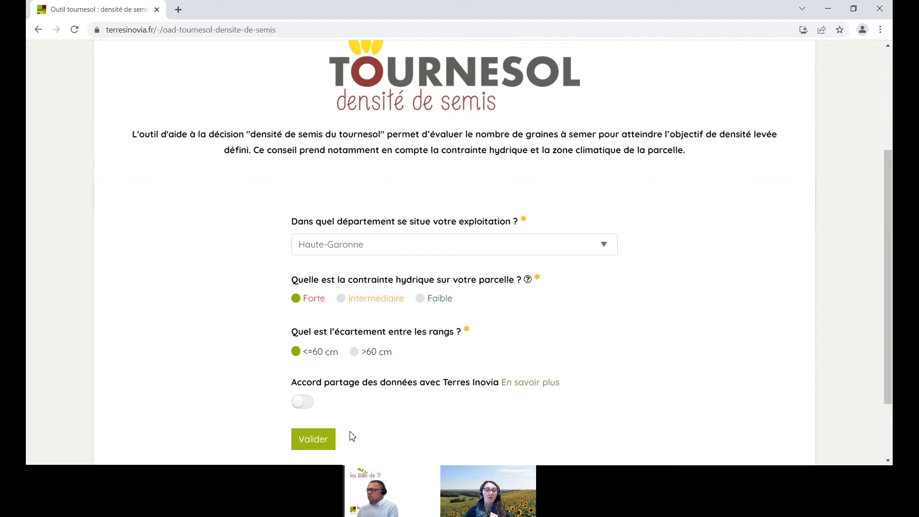
pyautogui.click(318, 438)
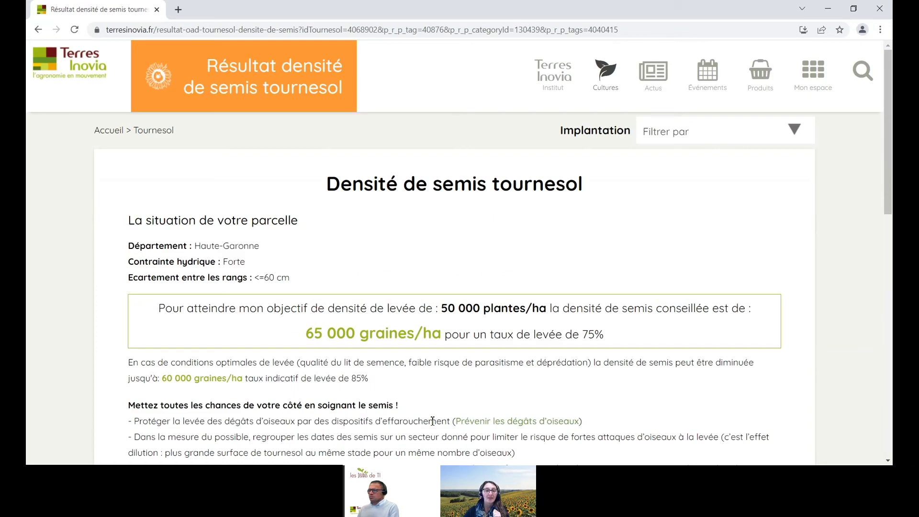
pyautogui.scroll(-1, 437, 382)
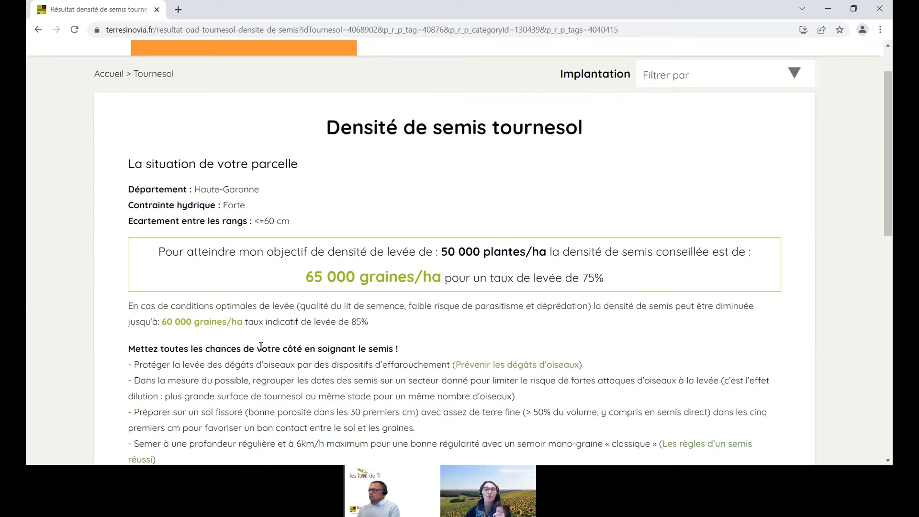
pyautogui.scroll(-1, 261, 346)
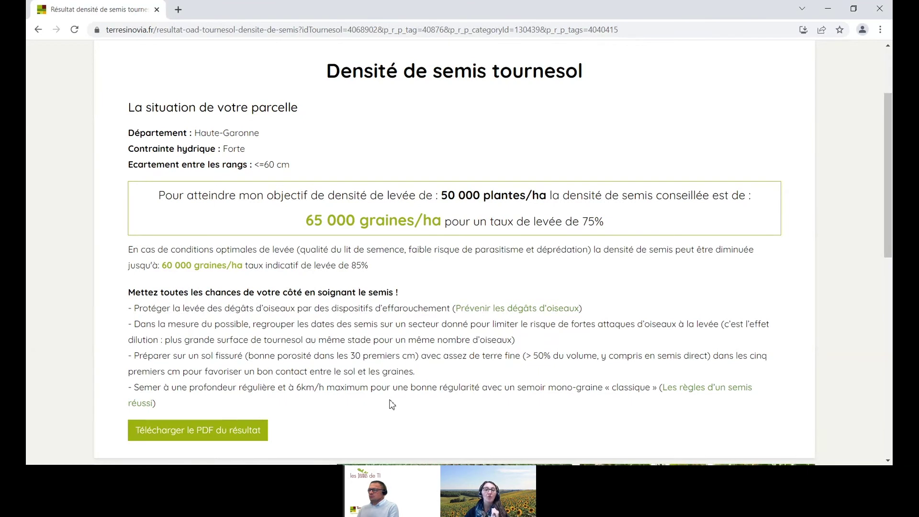
pyautogui.scroll(1, 392, 404)
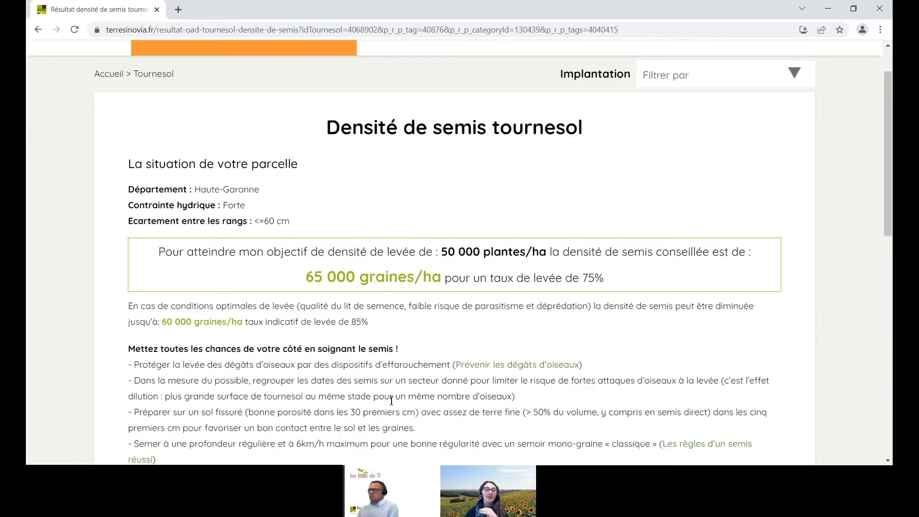
pyautogui.scroll(1, 391, 401)
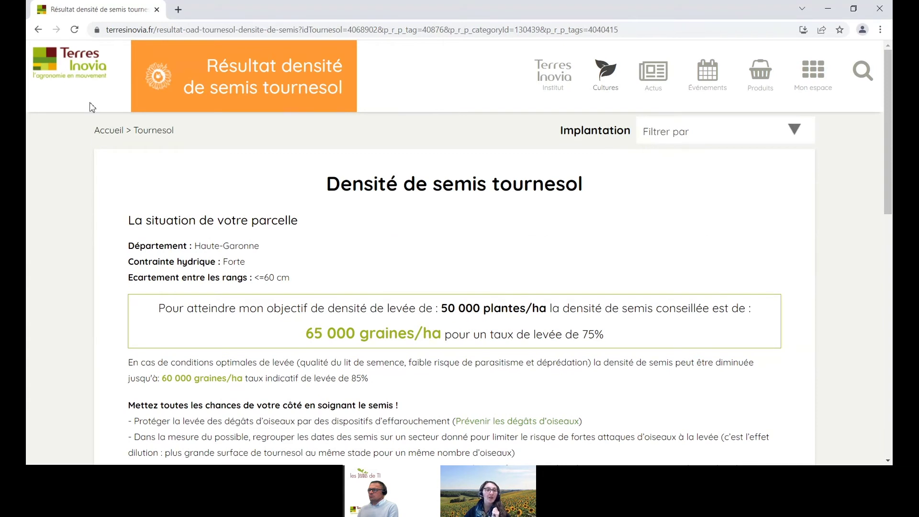
# Return to the sowing density form and calculate the recommendation for Vendée with a Faible water constraint
pyautogui.click(38, 30)
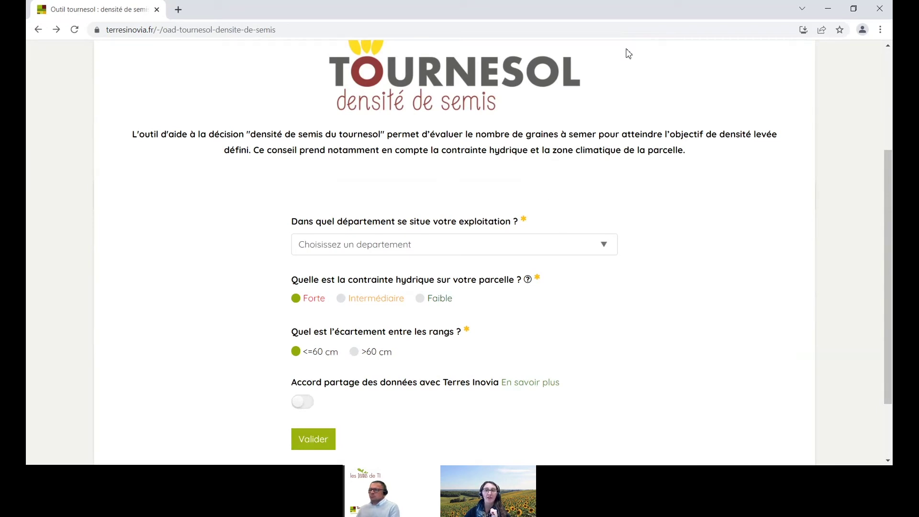
pyautogui.click(562, 187)
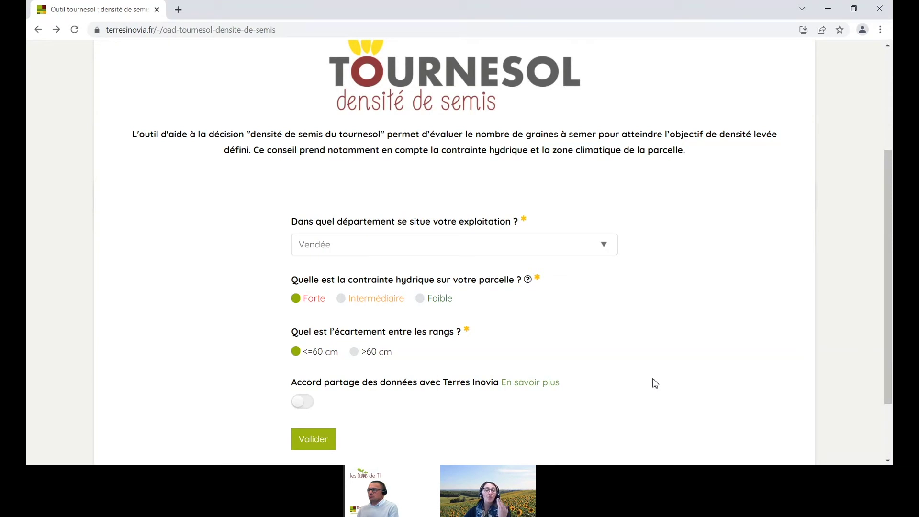
pyautogui.click(429, 305)
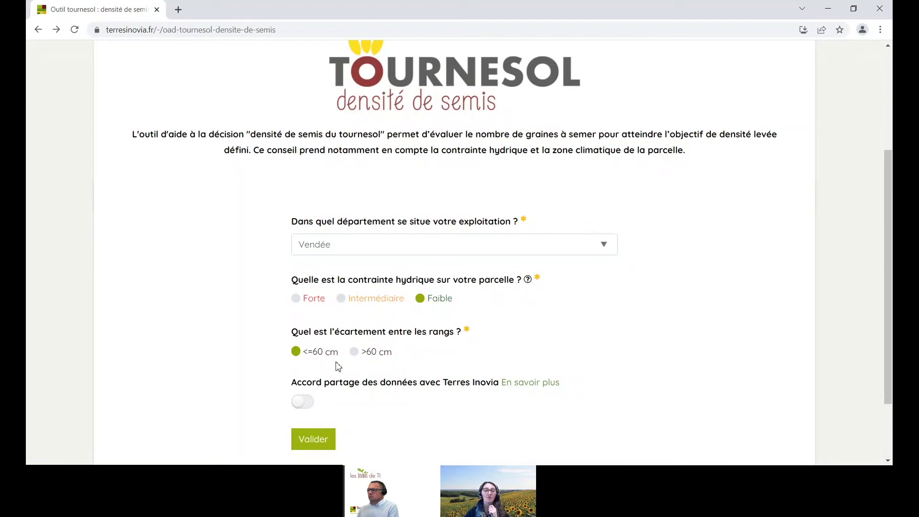
pyautogui.click(314, 443)
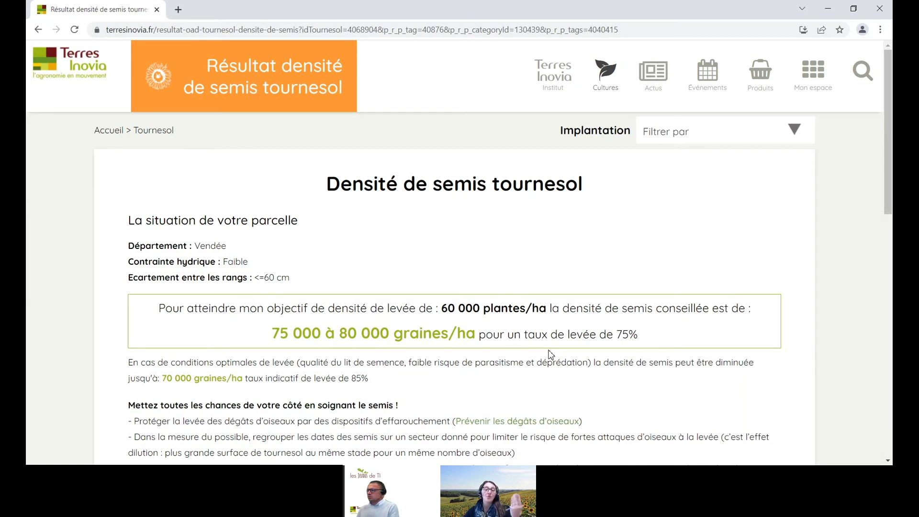
pyautogui.click(45, 29)
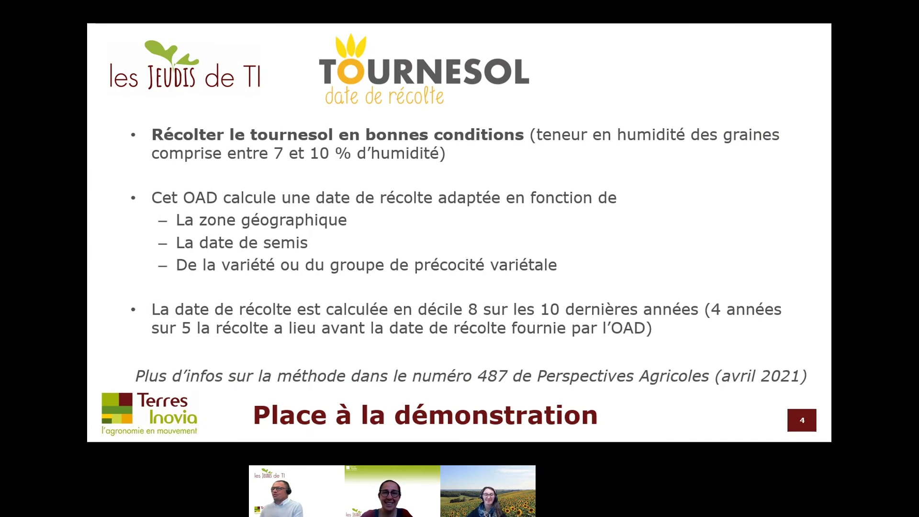
pyautogui.press('Escape')
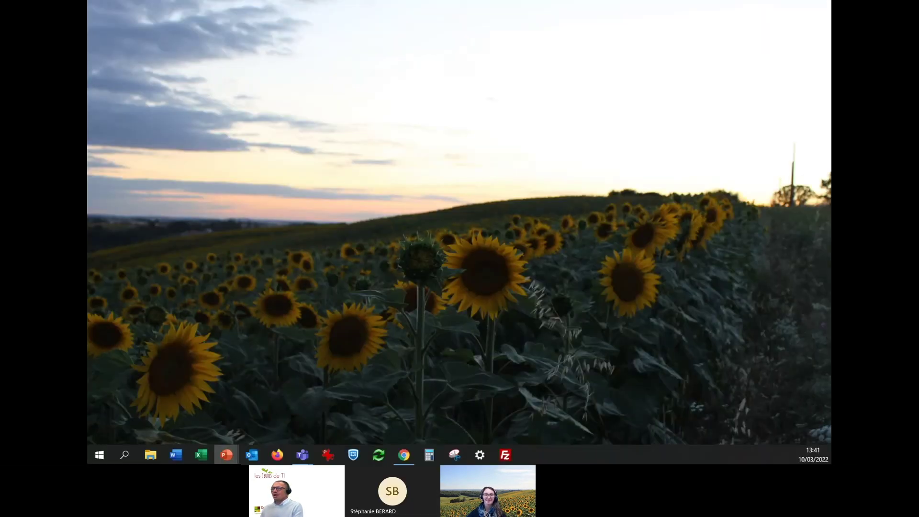
pyautogui.hotkey('shift', 'F5')
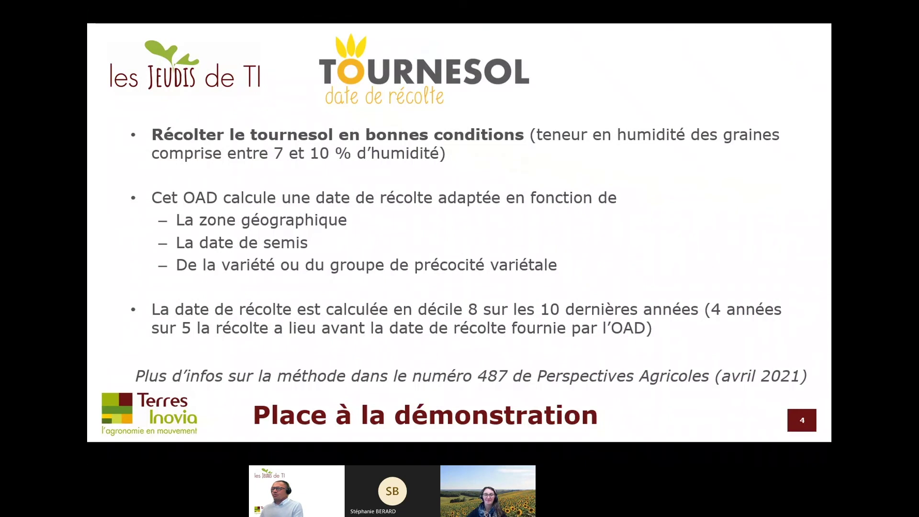
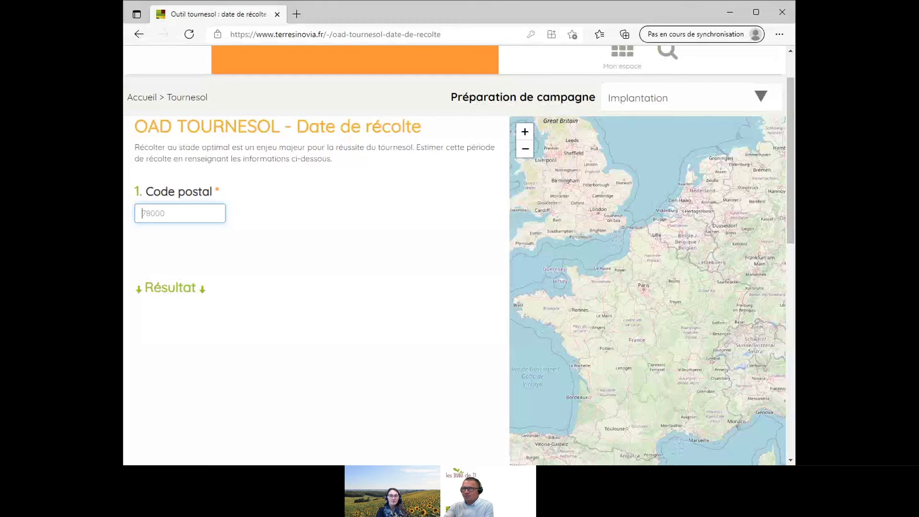
# Maximize the harvest date tool, enter postal code 32600 and answer Oui to knowing the variety
pyautogui.press('super+Up')
pyautogui.write('32600')
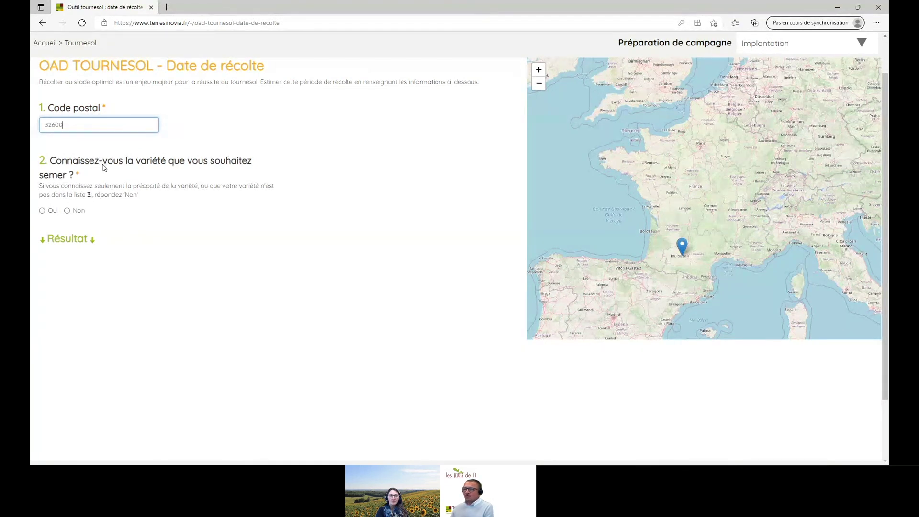
pyautogui.click(42, 212)
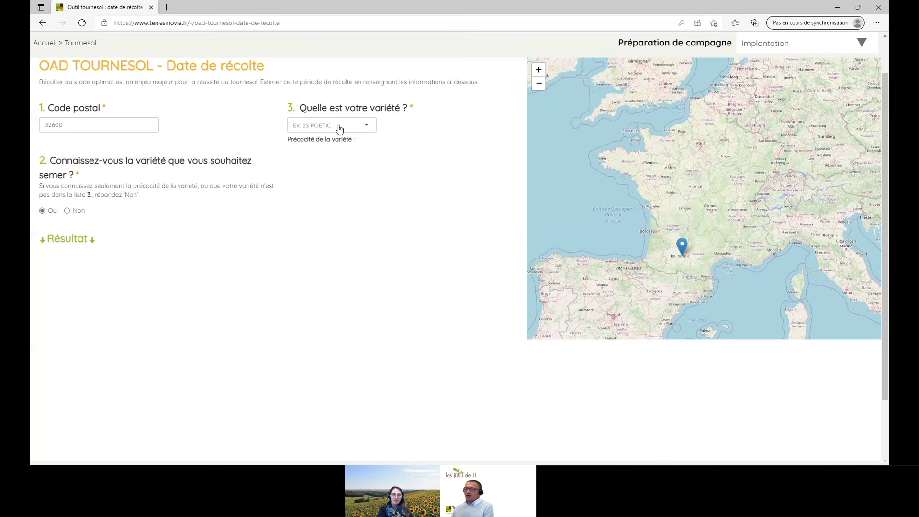
pyautogui.click(68, 211)
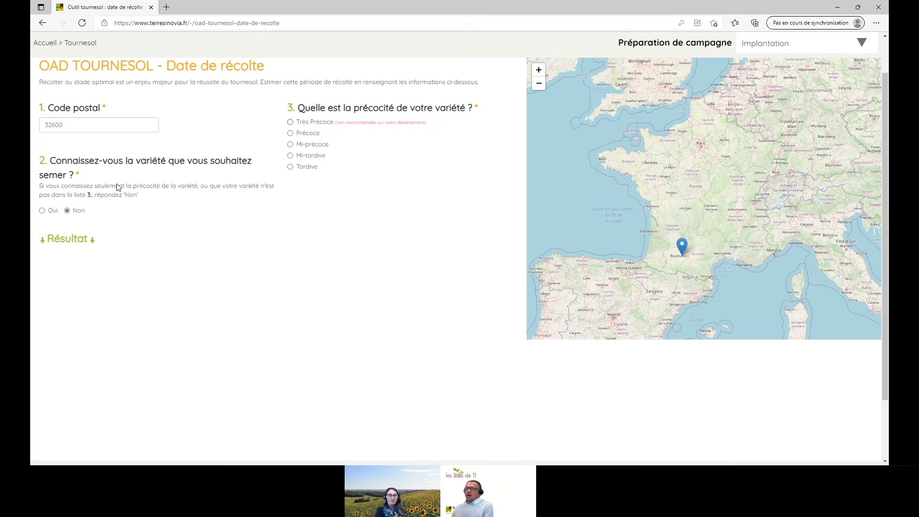
pyautogui.click(42, 211)
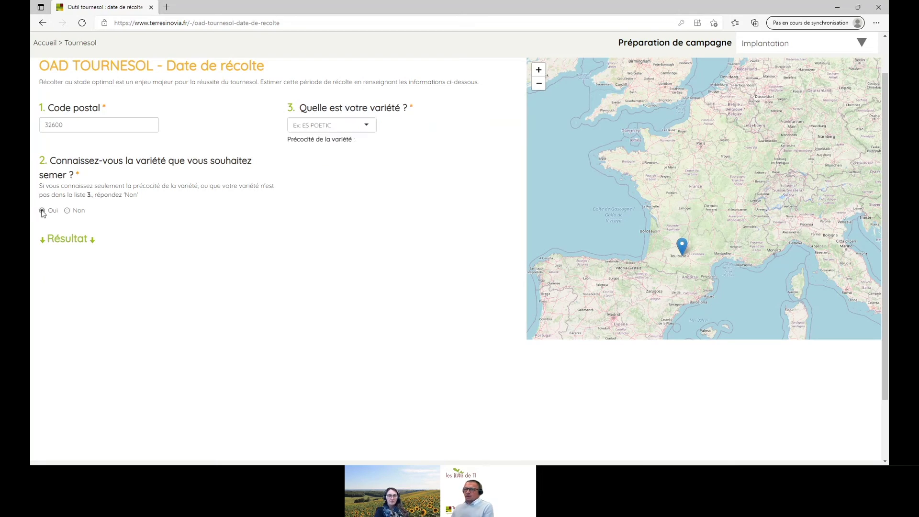
# Choose MAS 85SU as the sunflower variety for the harvest date estimate
pyautogui.click(323, 124)
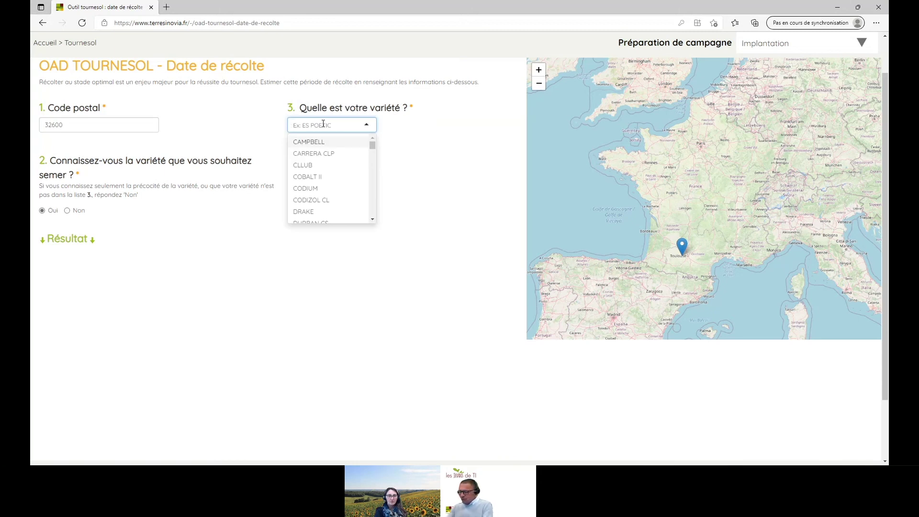
pyautogui.write('MA')
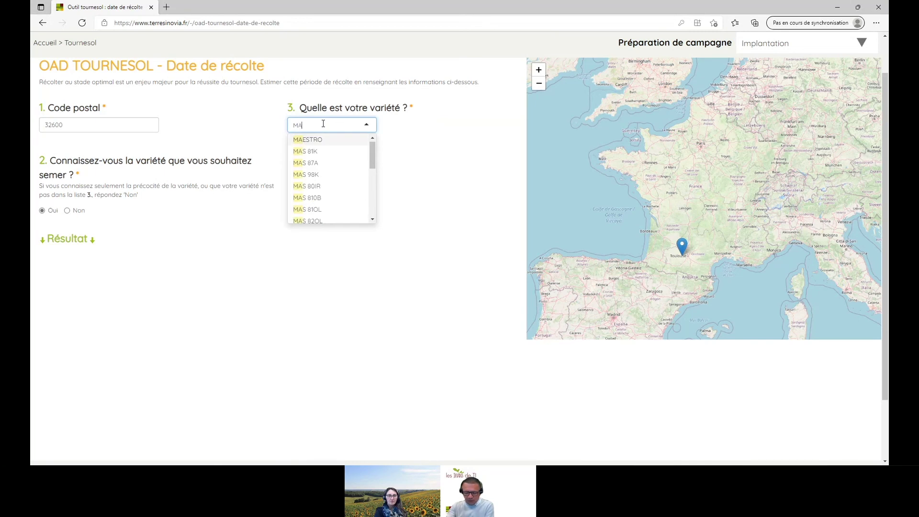
pyautogui.write('S85')
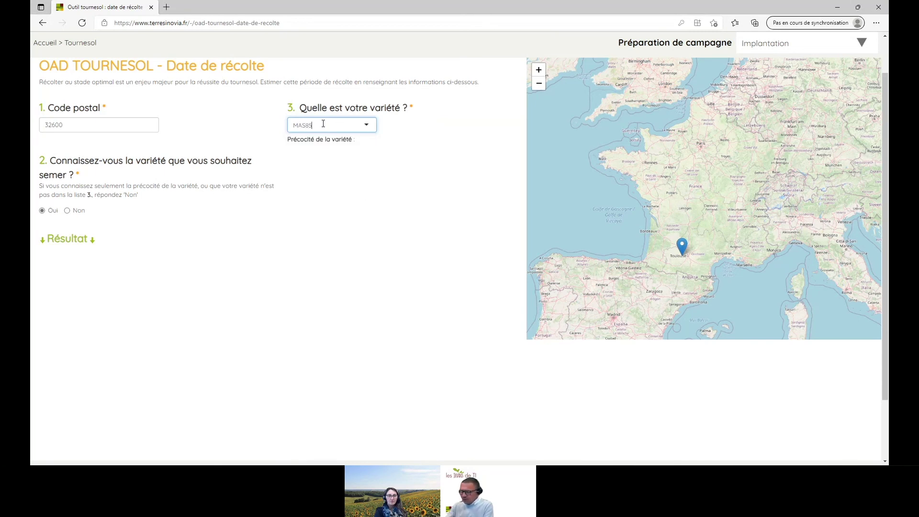
pyautogui.write('5U')
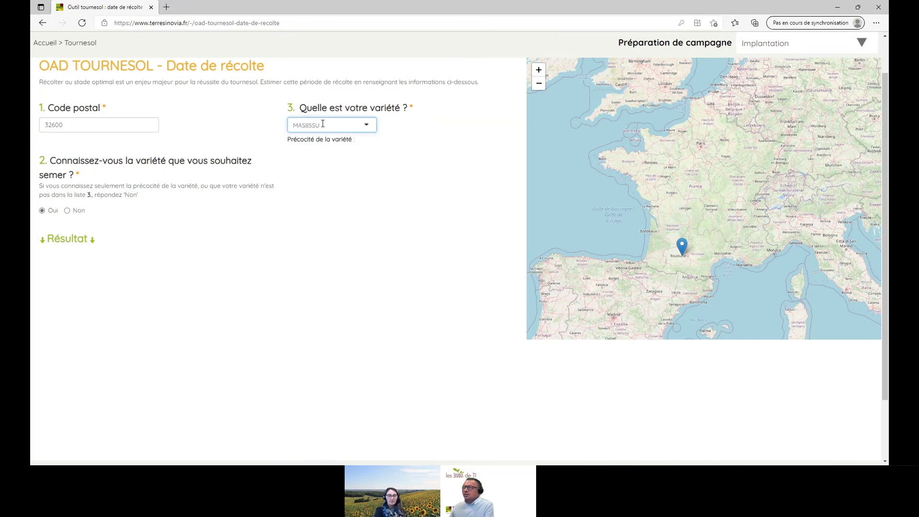
pyautogui.press('BackSpace')
pyautogui.press('BackSpace')
pyautogui.press('BackSpace')
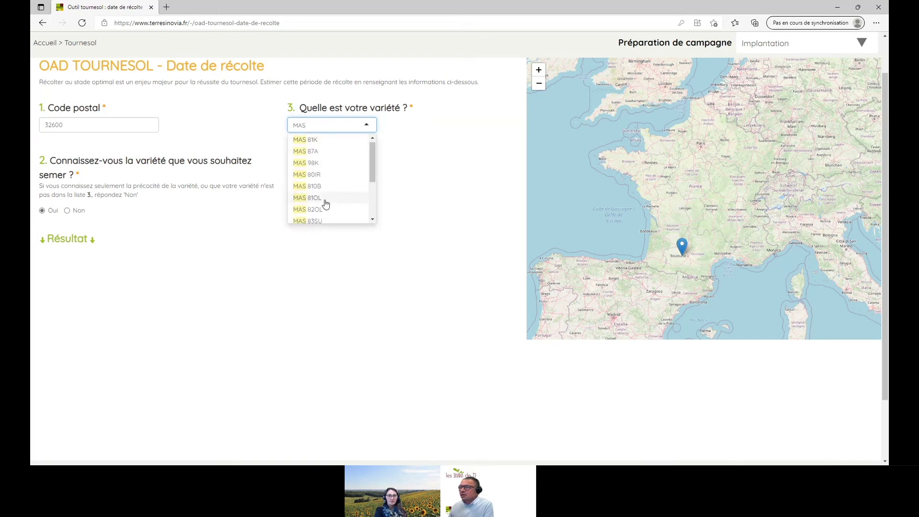
pyautogui.scroll(-1, 327, 199)
pyautogui.scroll(-2, 327, 199)
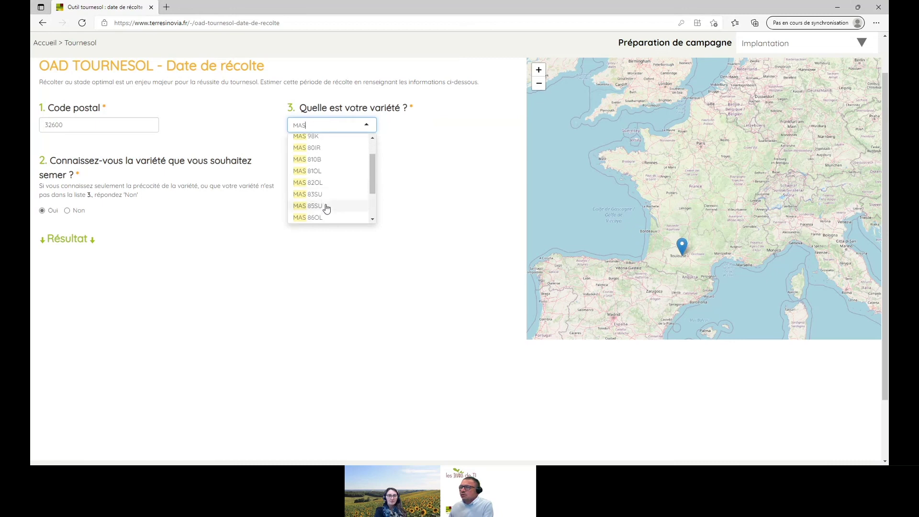
pyautogui.click(327, 207)
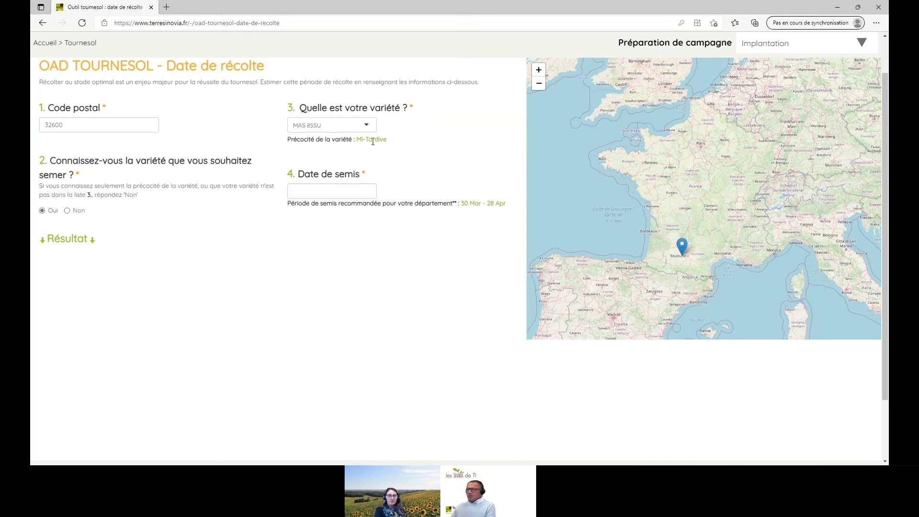
# Set the sowing date to 15 avril 2022 and calculate the estimated harvest period
pyautogui.click(341, 190)
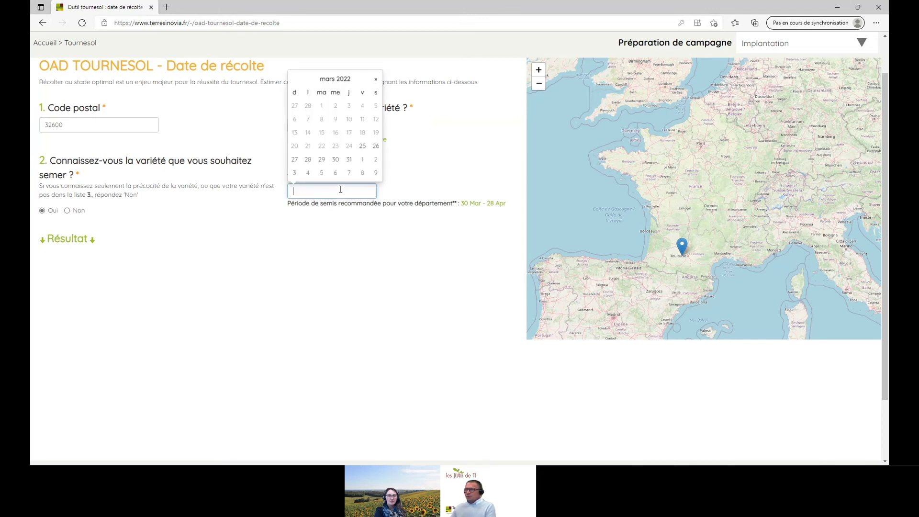
pyautogui.click(377, 80)
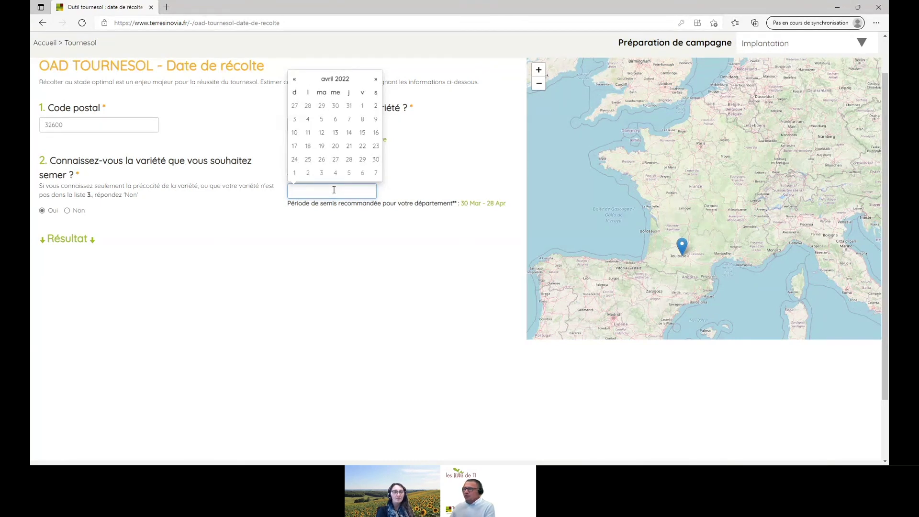
pyautogui.click(364, 136)
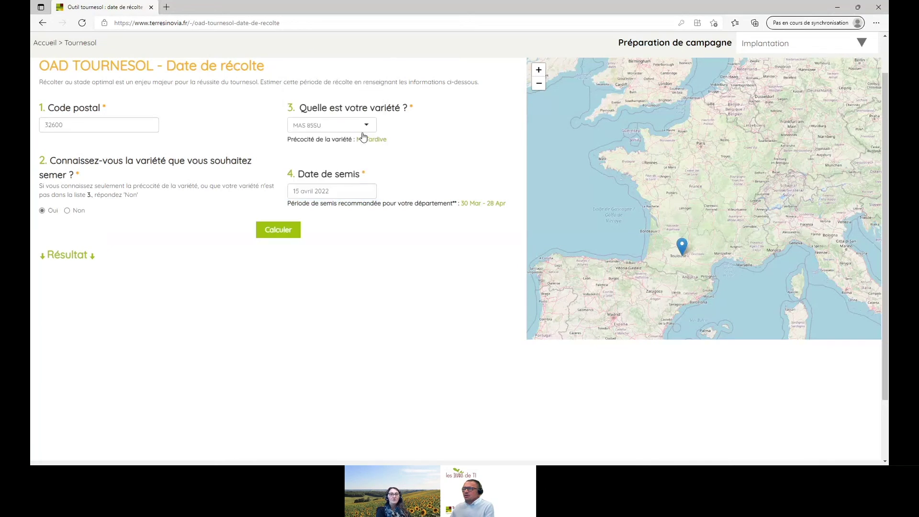
pyautogui.click(278, 234)
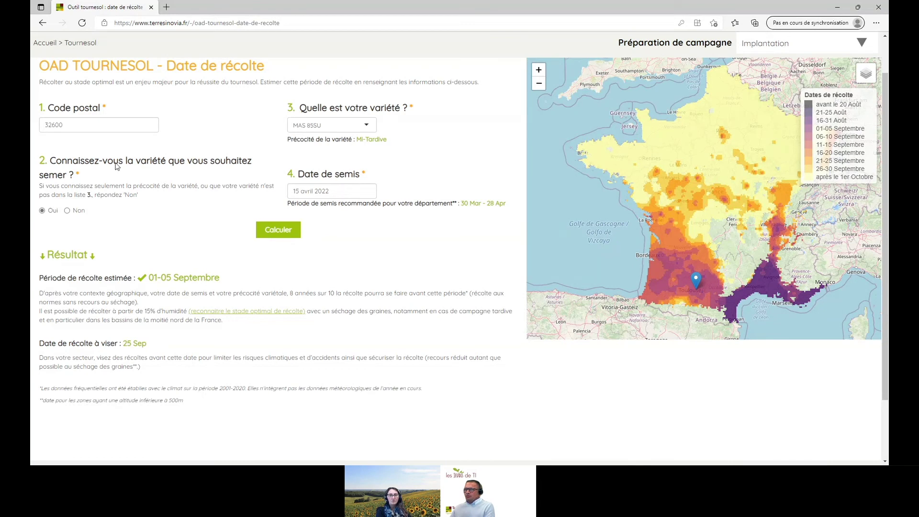
# Replace the postal code with 21600 to move the harvest date estimate to another location
pyautogui.click(96, 123)
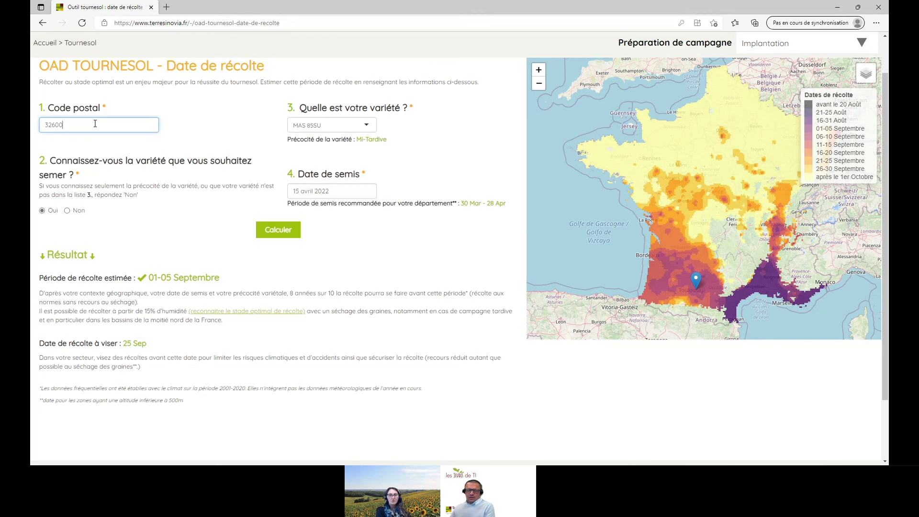
pyautogui.press('BackSpace')
pyautogui.press('BackSpace')
pyautogui.press('BackSpace')
pyautogui.press('BackSpace')
pyautogui.press('BackSpace')
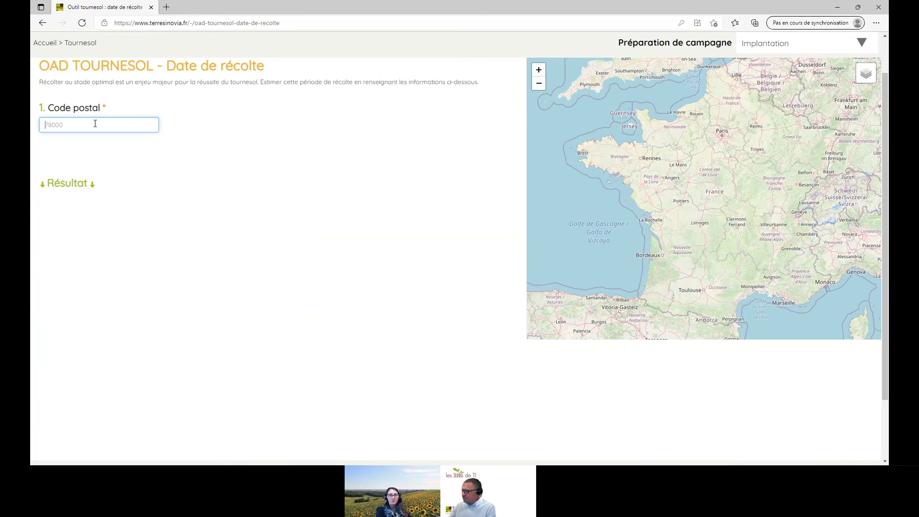
pyautogui.write('21600')
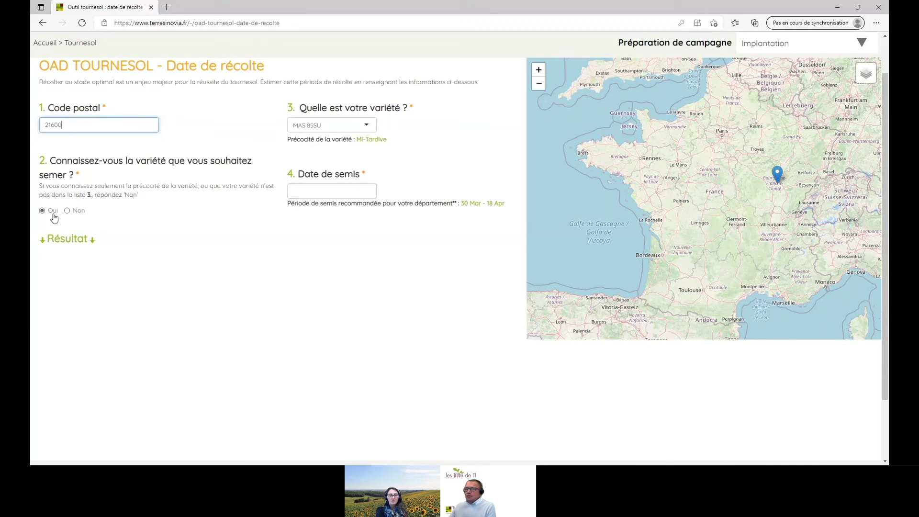
# Change the sunflower variety for the harvest date estimate to LG 50510
pyautogui.click(332, 127)
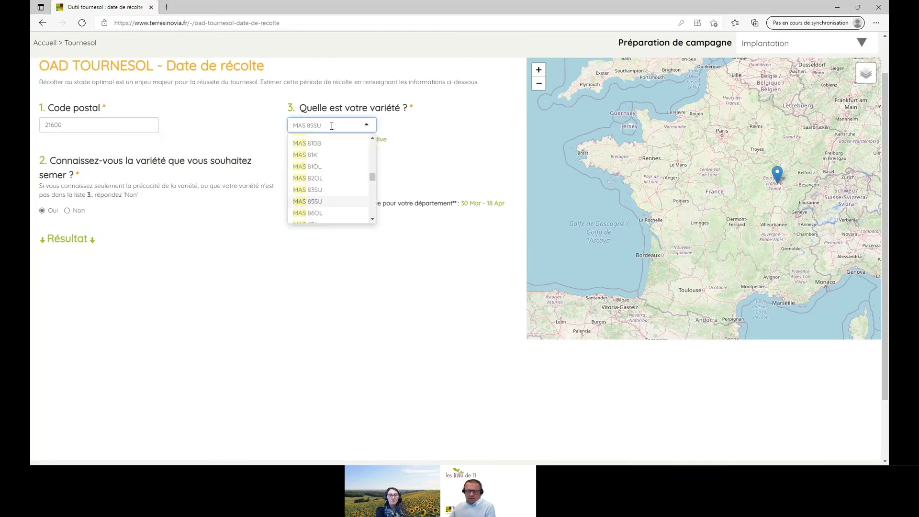
pyautogui.press('Up')
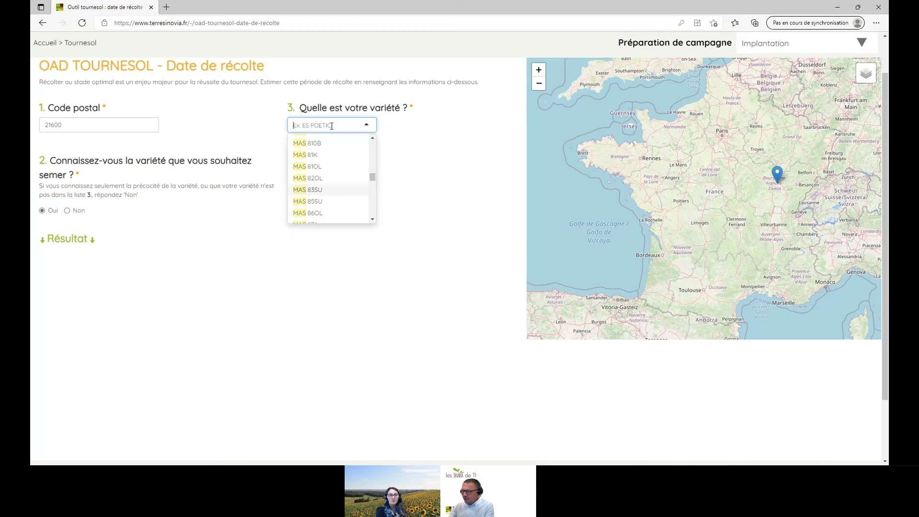
pyautogui.write('LG')
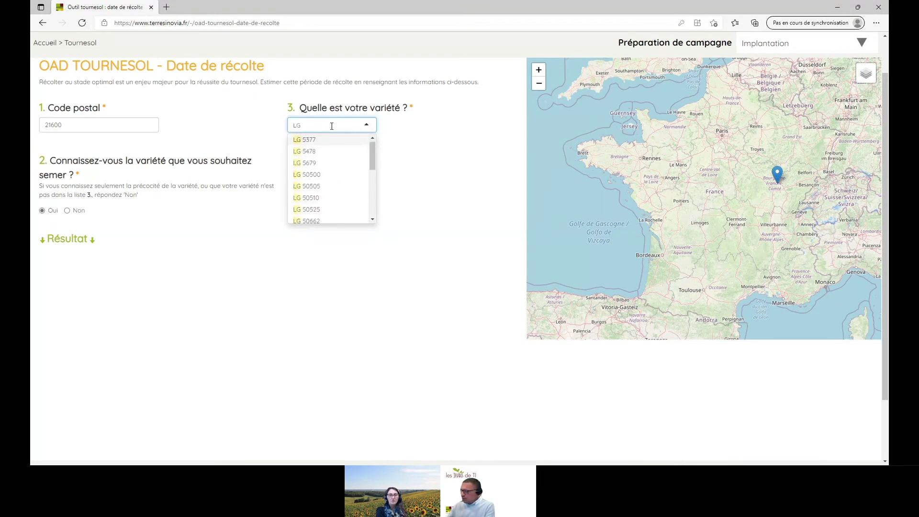
pyautogui.click(332, 126)
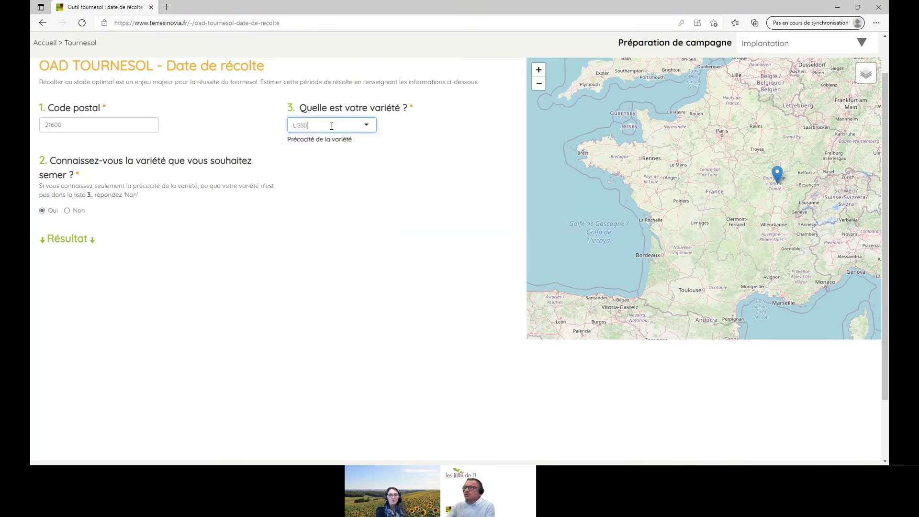
pyautogui.click(332, 125)
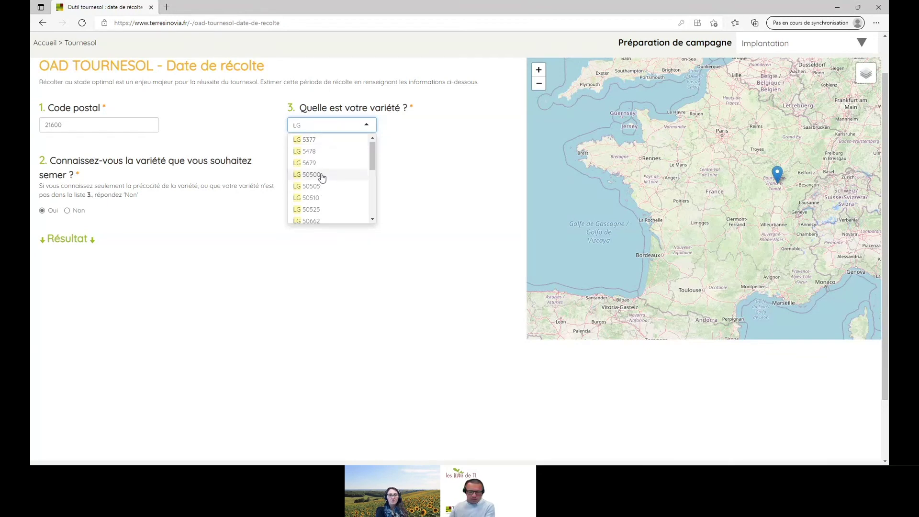
pyautogui.write('50')
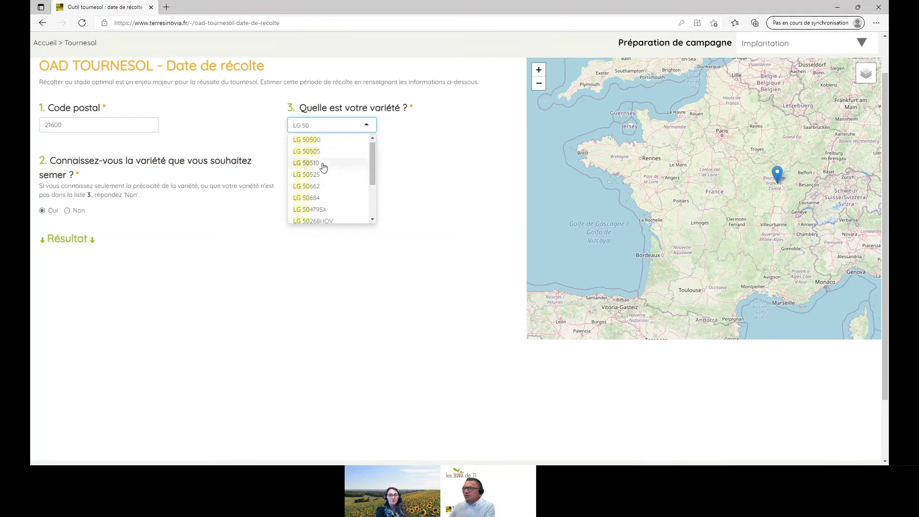
pyautogui.click(320, 164)
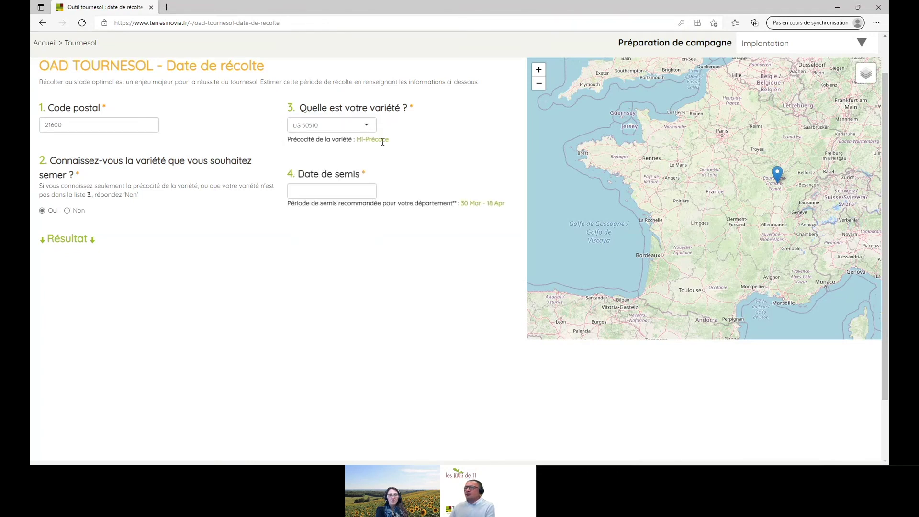
# Set the sowing date to 12 avril 2022 and calculate the harvest period for the LG 50510 variety
pyautogui.click(347, 188)
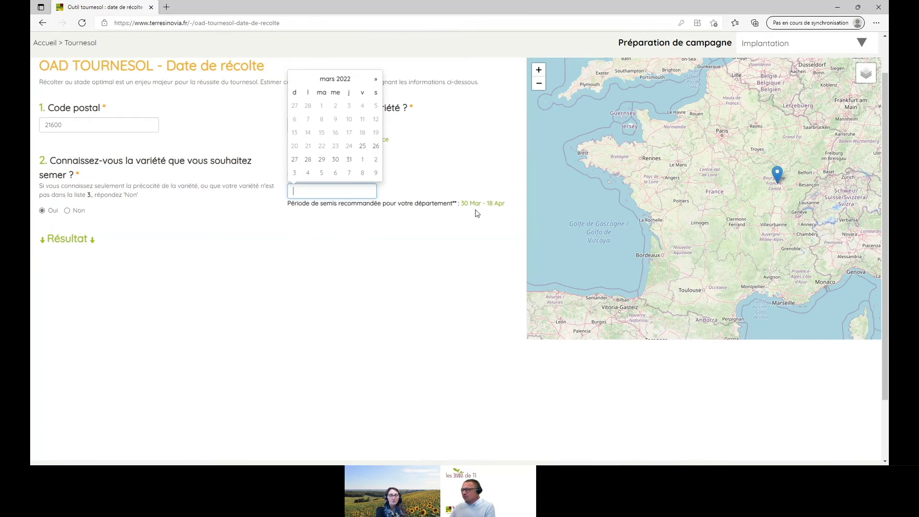
pyautogui.click(376, 80)
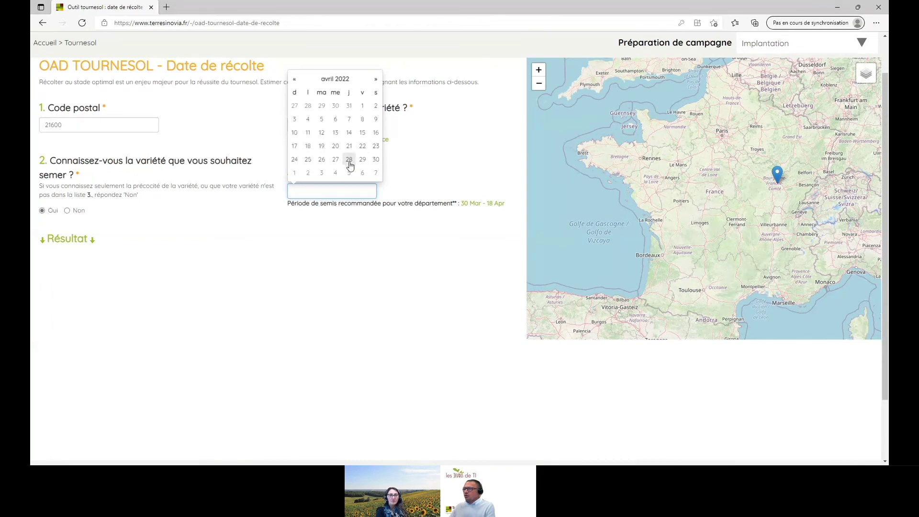
pyautogui.click(322, 134)
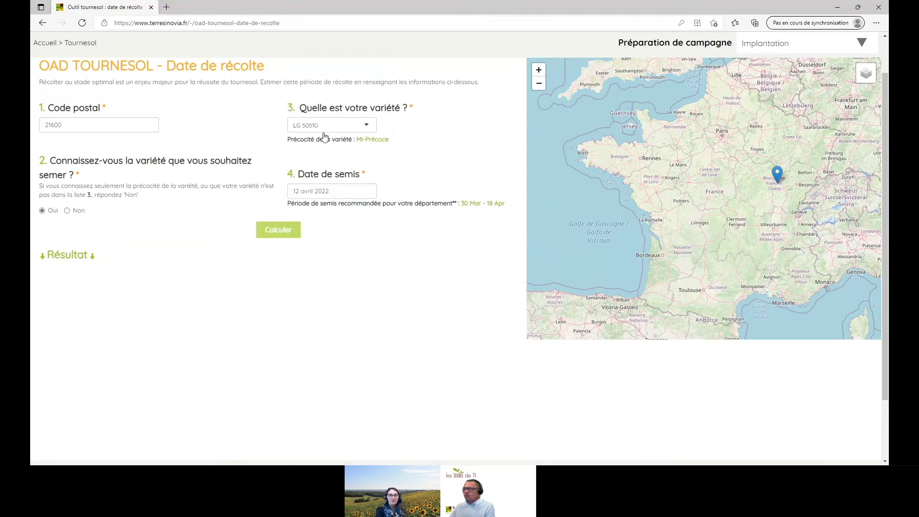
pyautogui.click(271, 231)
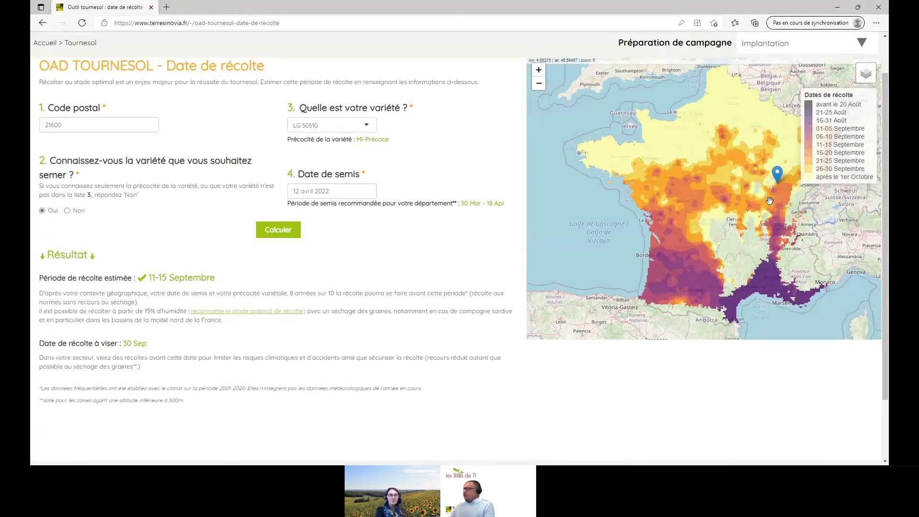
# Examine the harvest date map around the marker for postal code 21600
pyautogui.scroll(2, 779, 197)
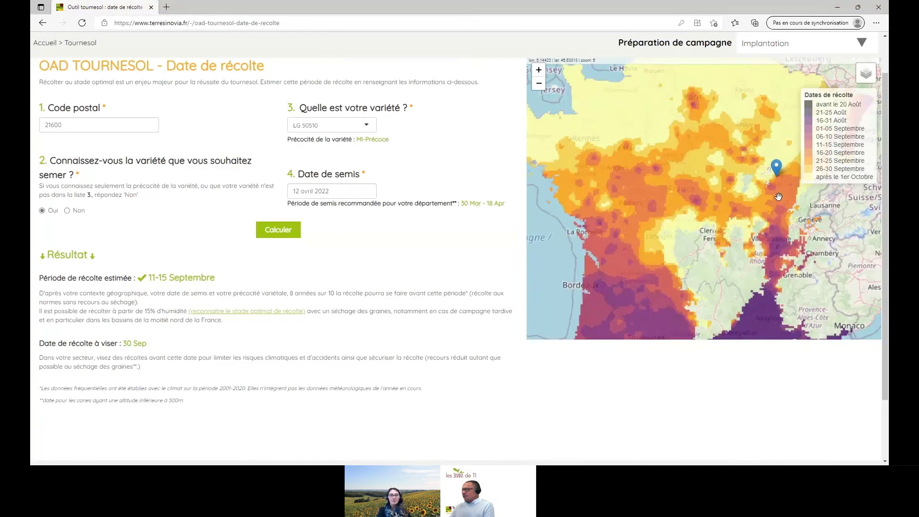
pyautogui.scroll(2, 779, 196)
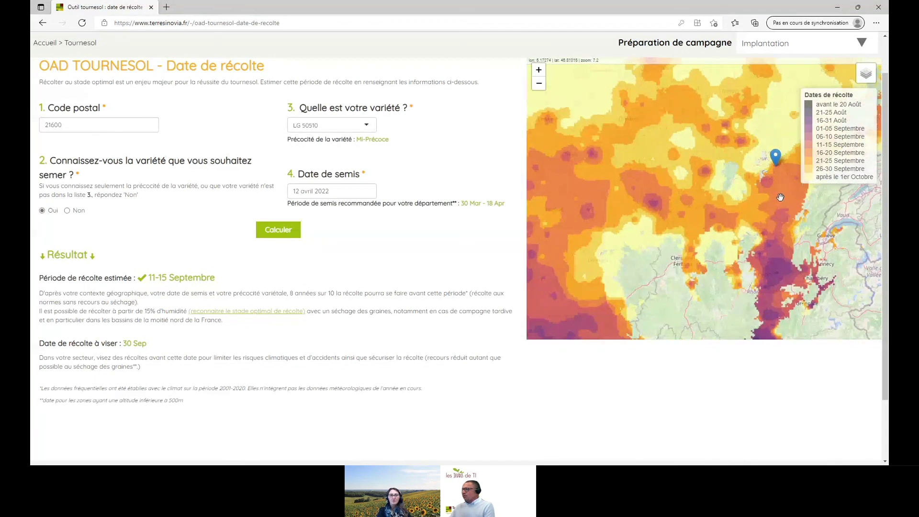
pyautogui.scroll(1, 781, 197)
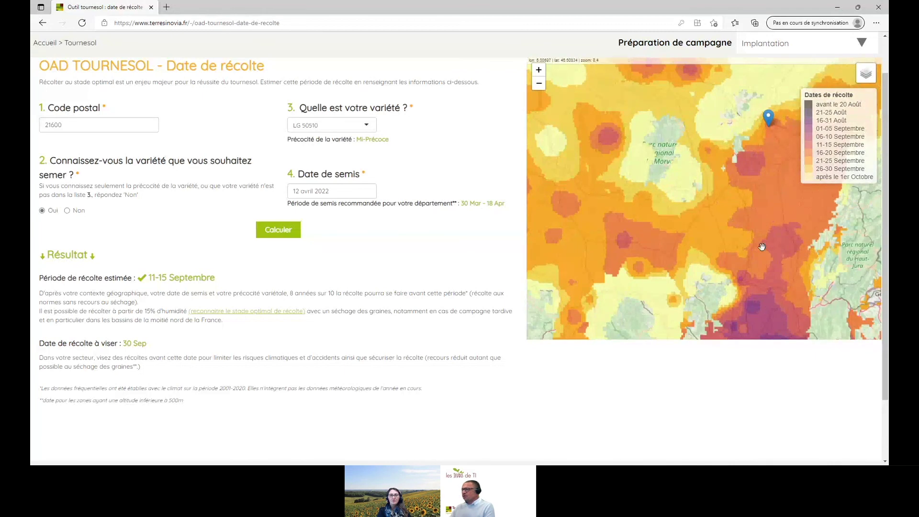
pyautogui.scroll(-1, 762, 246)
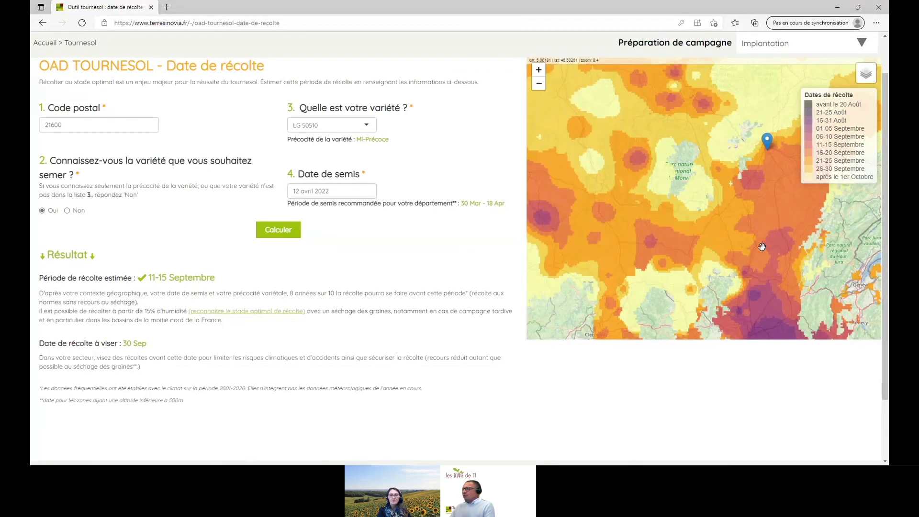
pyautogui.scroll(-1, 762, 247)
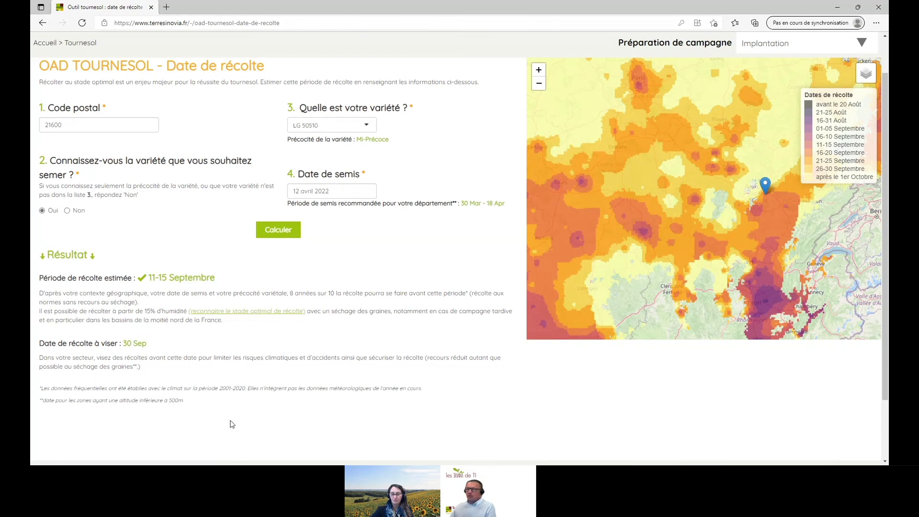
pyautogui.click(83, 124)
pyautogui.press('BackSpace')
pyautogui.press('BackSpace')
pyautogui.press('BackSpace')
pyautogui.press('BackSpace')
pyautogui.press('BackSpace')
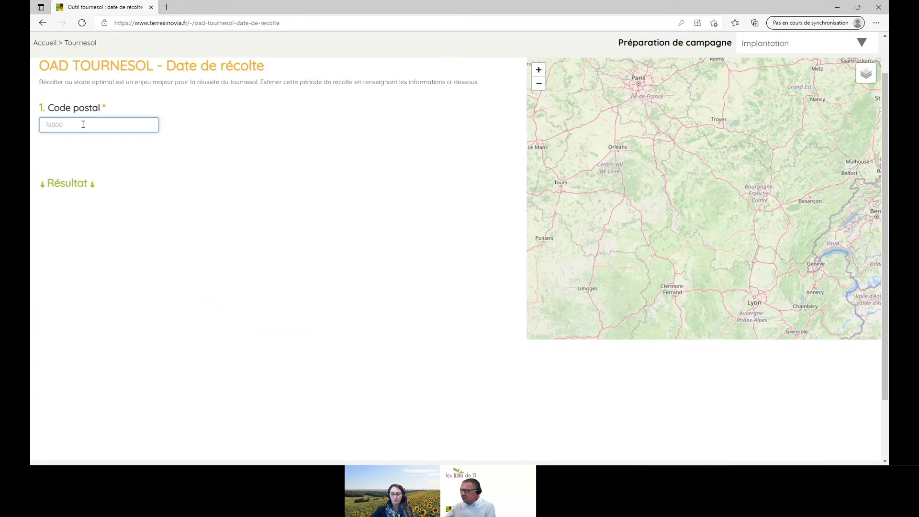
pyautogui.write('28')
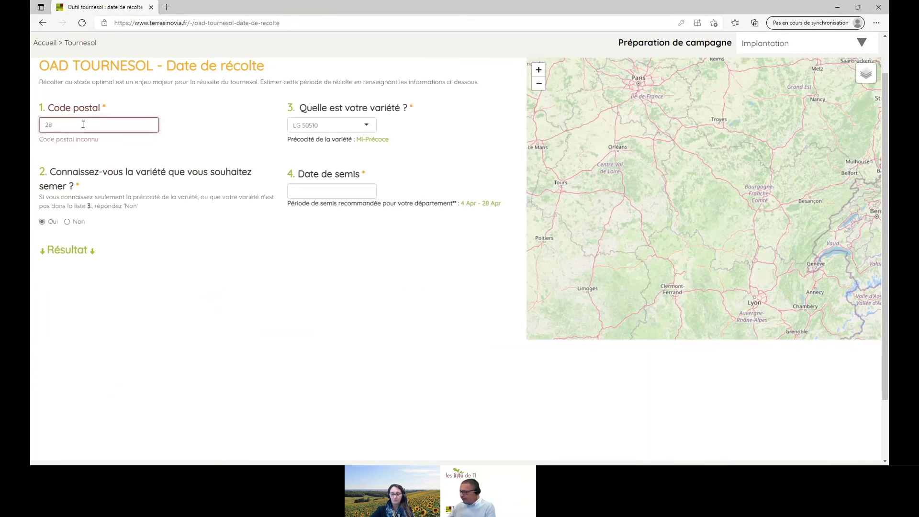
pyautogui.write('200')
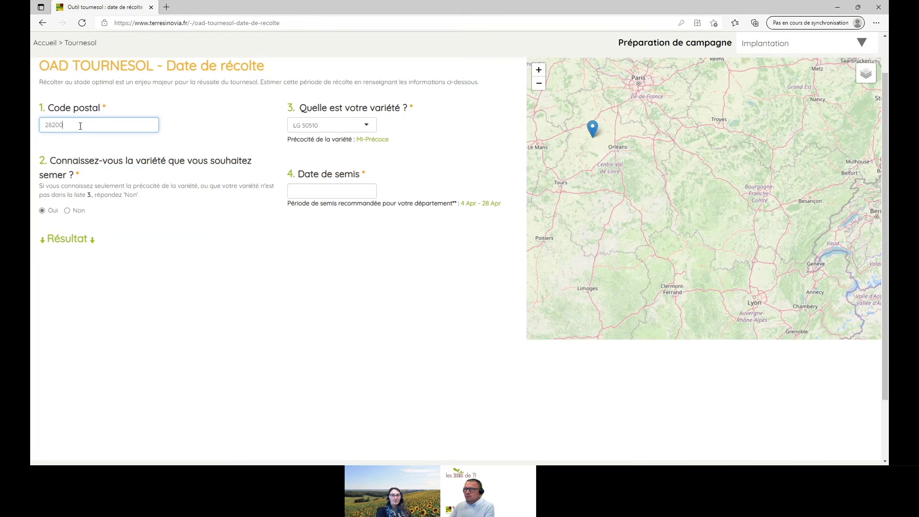
# Reload the harvest date tool page to start with a blank form
pyautogui.click(302, 23)
pyautogui.click(305, 23)
pyautogui.press('Return')
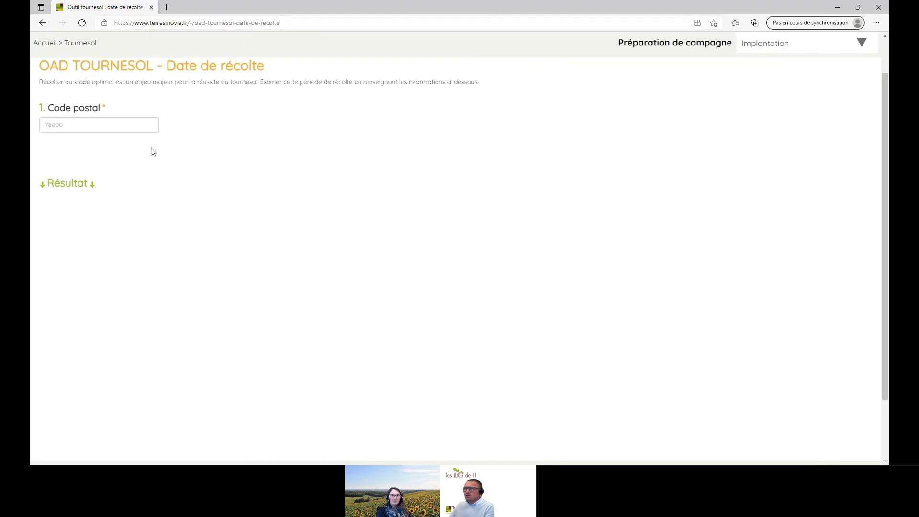
# Enter postal code 28200 and answer Oui to knowing the variety
pyautogui.click(83, 124)
pyautogui.write('28')
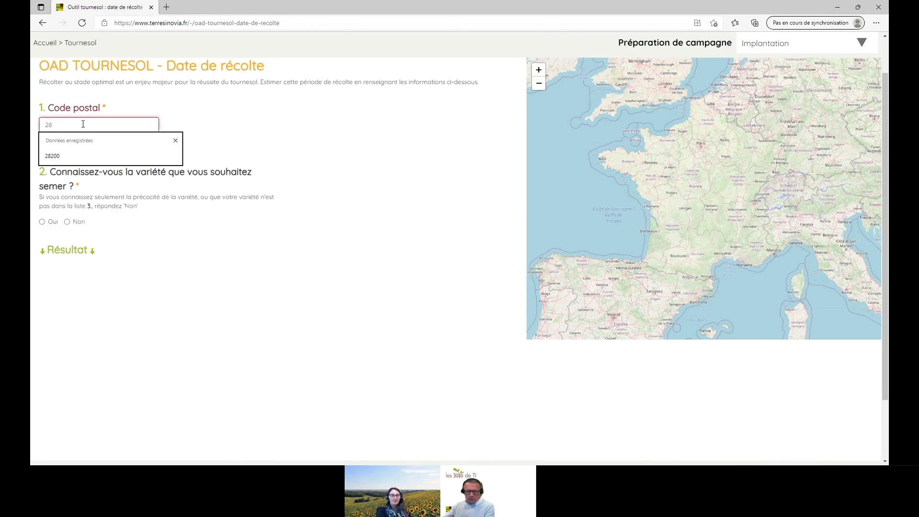
pyautogui.write('200')
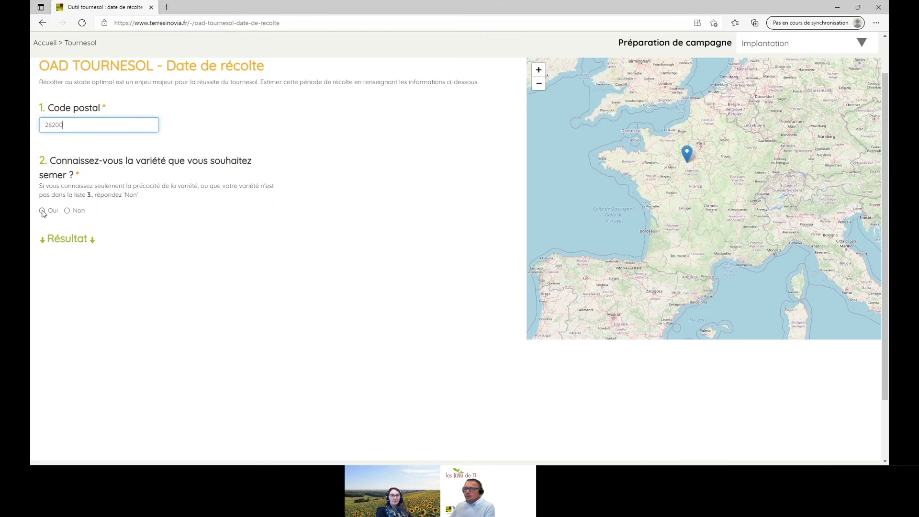
pyautogui.click(42, 211)
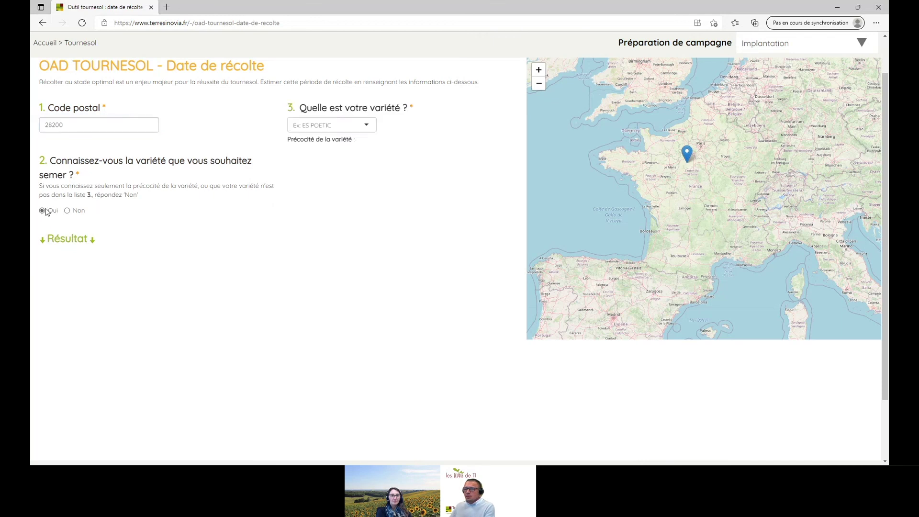
# Choose ES IDILLIC as the sunflower variety for the harvest date estimate
pyautogui.click(336, 124)
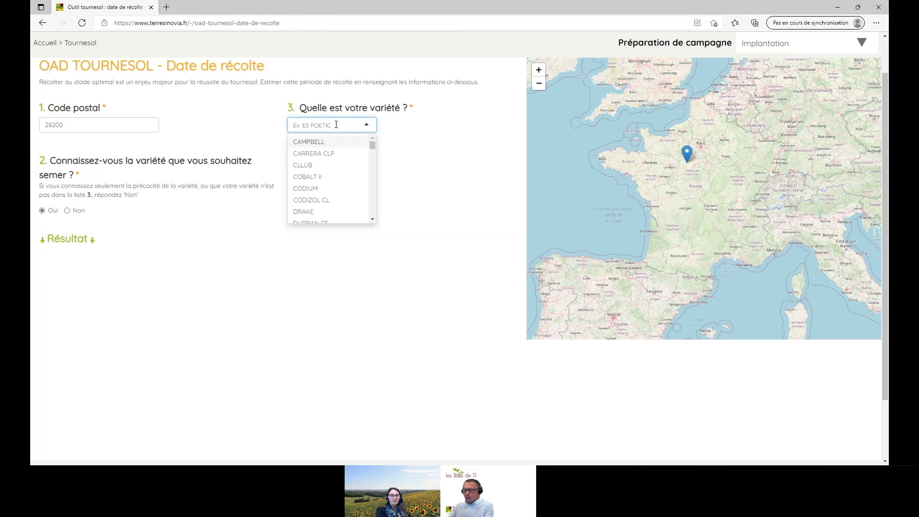
pyautogui.write('ES IDI')
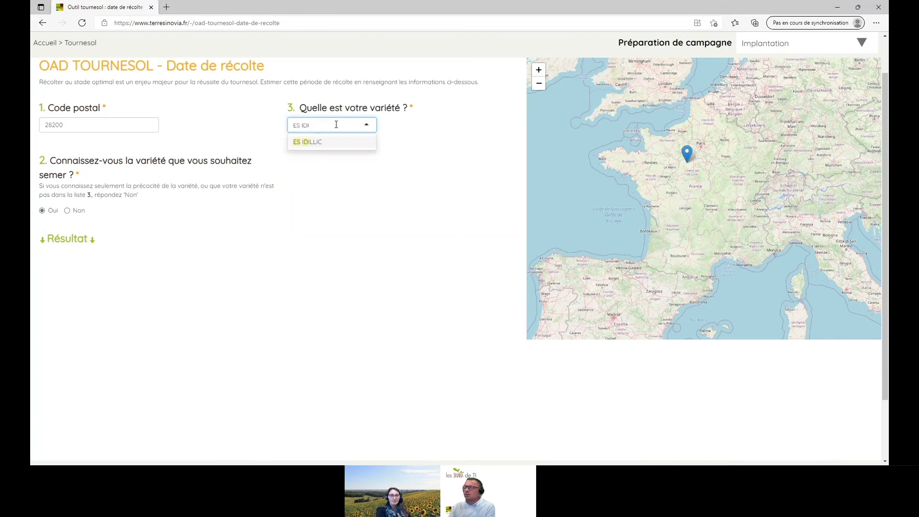
pyautogui.click(331, 141)
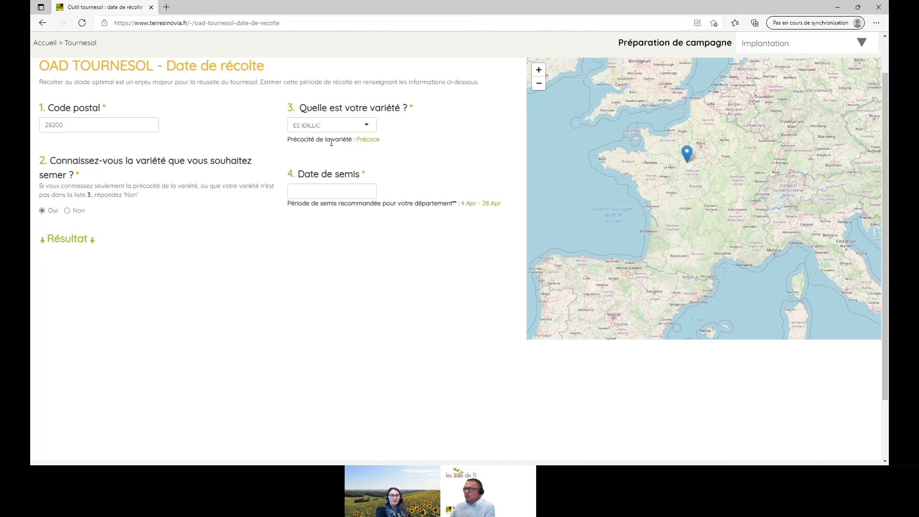
# Set the sowing date to 12 avril 2022 and calculate the harvest period for the ES IDILLIC variety
pyautogui.click(311, 192)
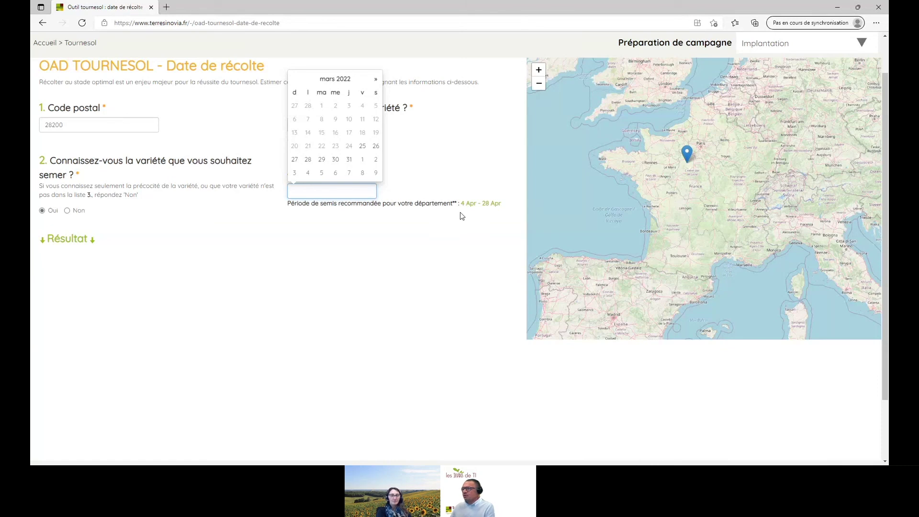
pyautogui.click(376, 80)
pyautogui.click(323, 135)
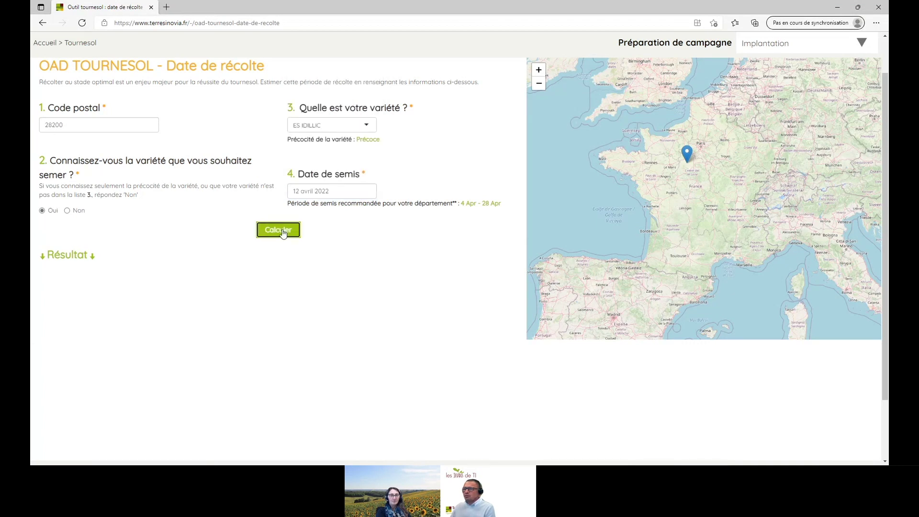
pyautogui.click(283, 230)
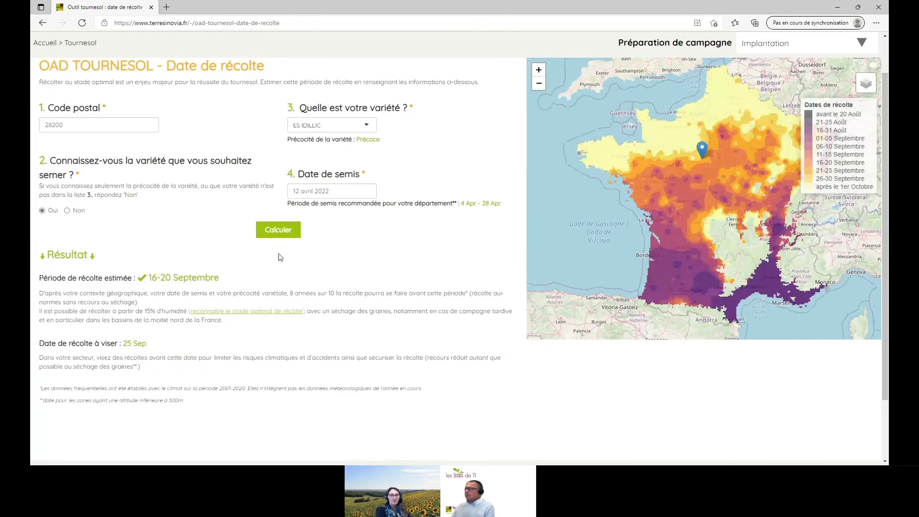
# Examine the harvest date map around the marker for postal code 28200
pyautogui.scroll(1, 721, 179)
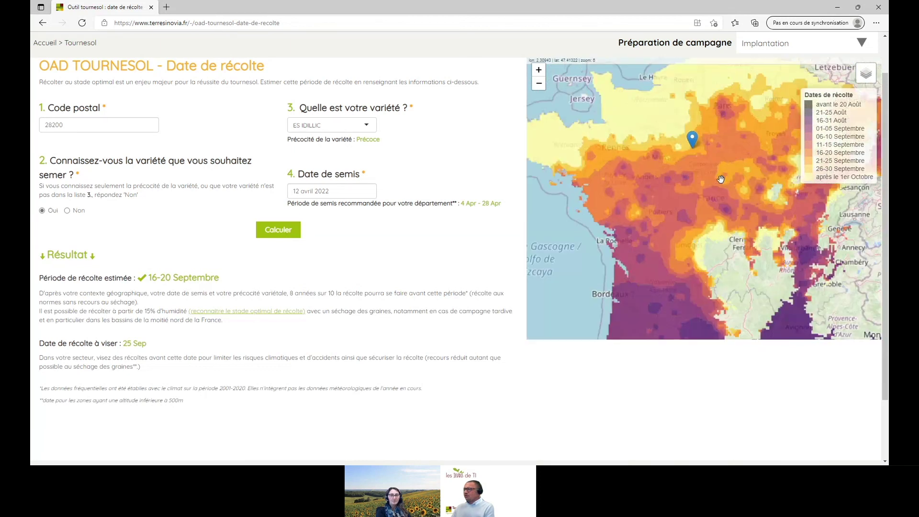
pyautogui.scroll(1, 687, 174)
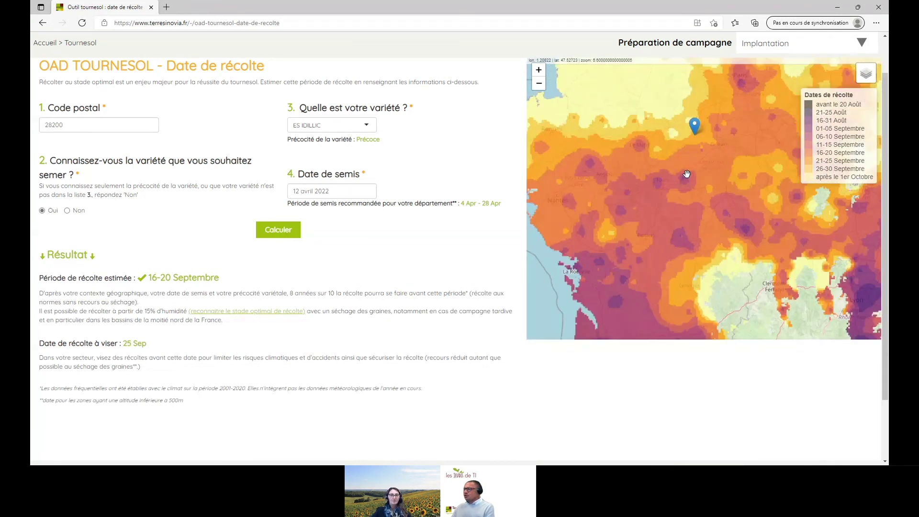
pyautogui.scroll(1, 692, 178)
pyautogui.scroll(1, 703, 190)
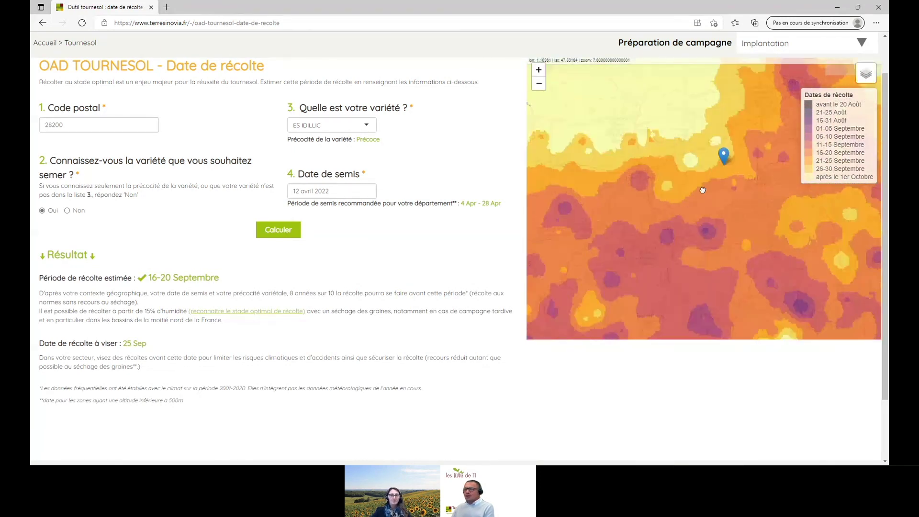